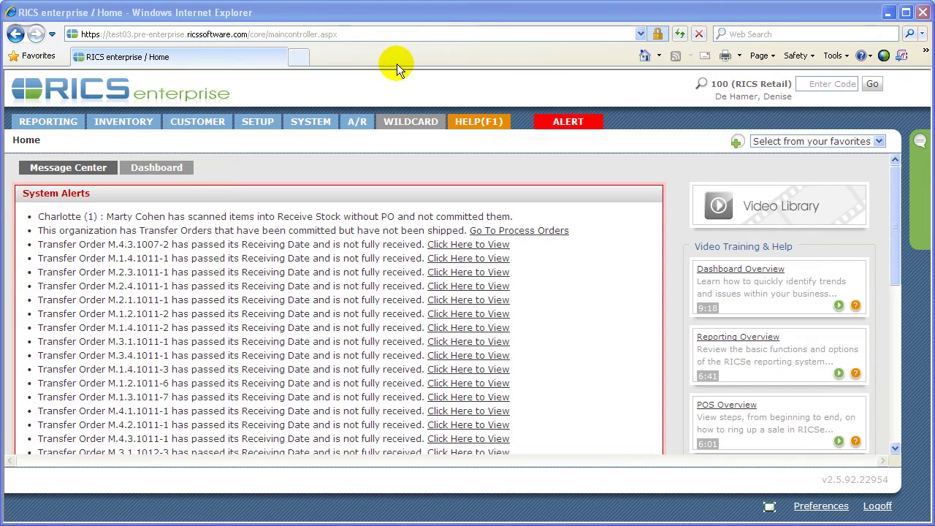
# Open the Generate Automatic Purchase Orders page from the inventory purchasing functions.
pyautogui.click(126, 128)
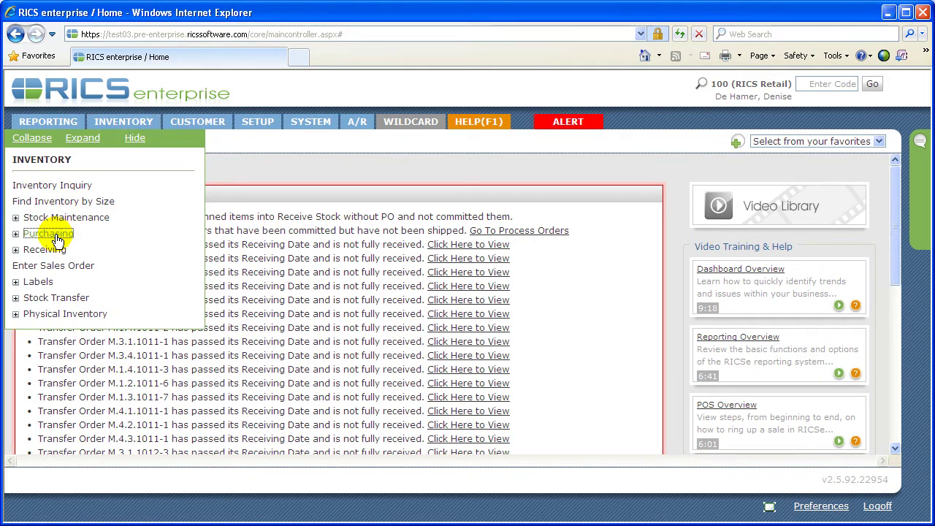
pyautogui.click(48, 234)
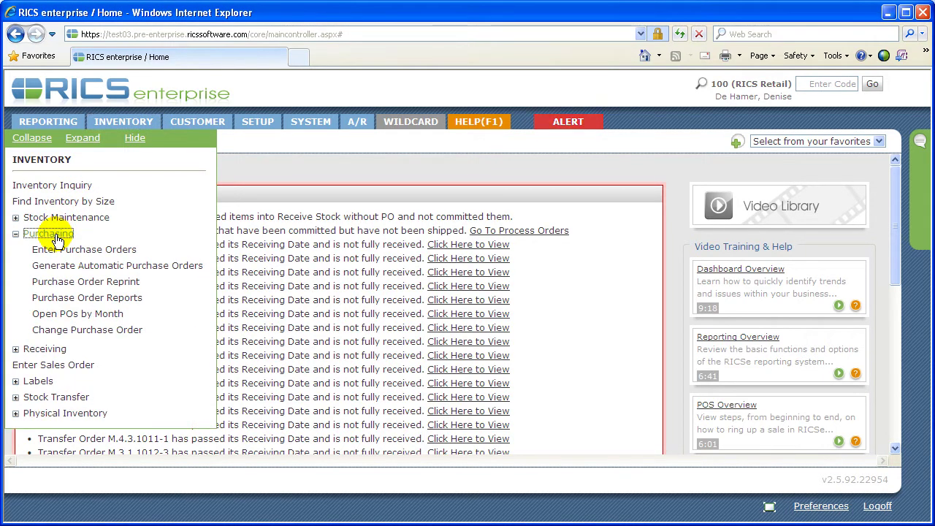
pyautogui.click(62, 275)
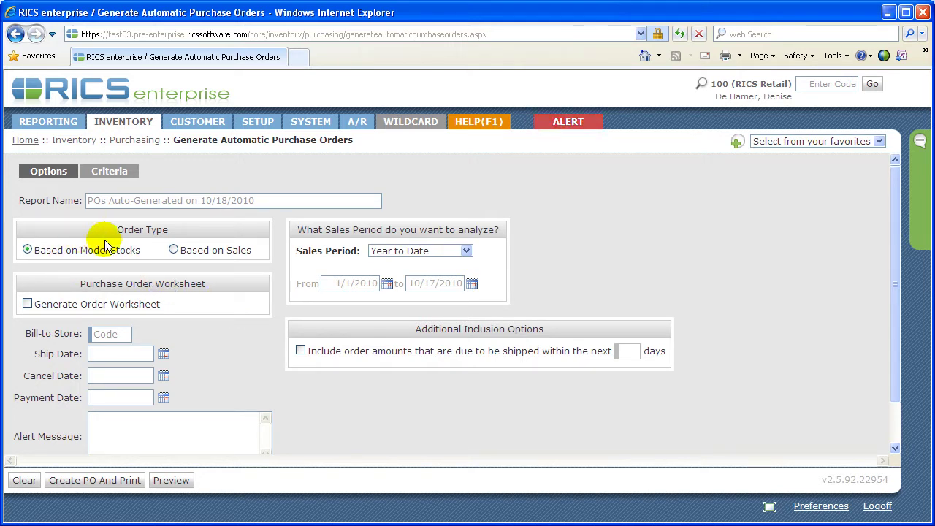
# Base the order on sales by quantity sold, and set the sales period to the last 7 days.
pyautogui.click(174, 249)
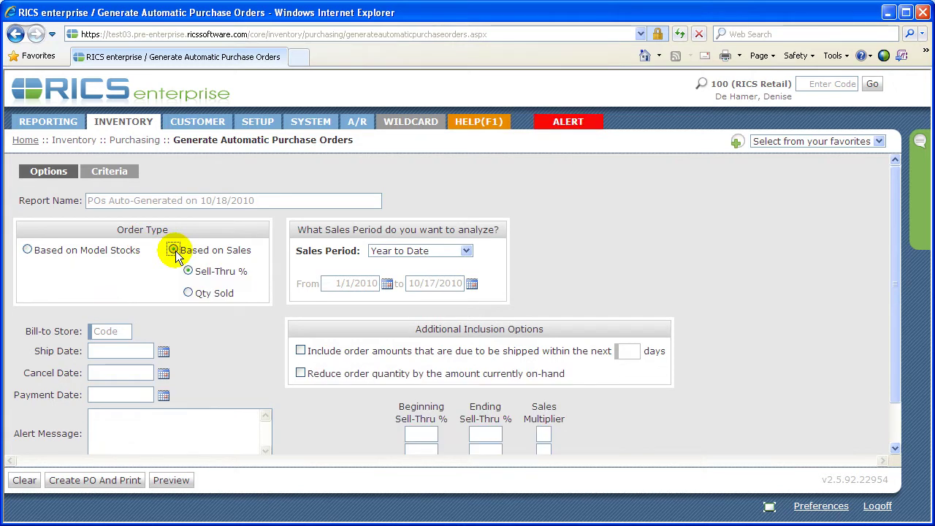
pyautogui.click(188, 295)
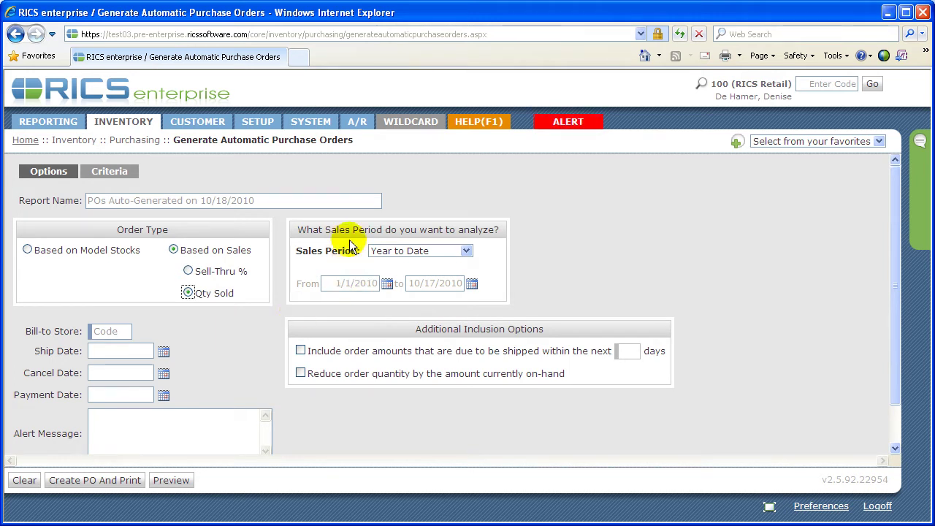
pyautogui.click(468, 253)
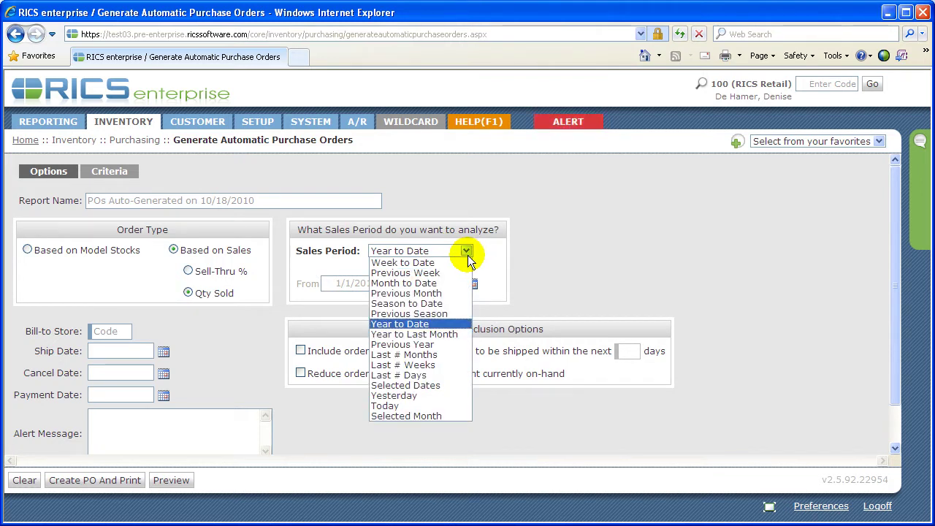
pyautogui.click(425, 376)
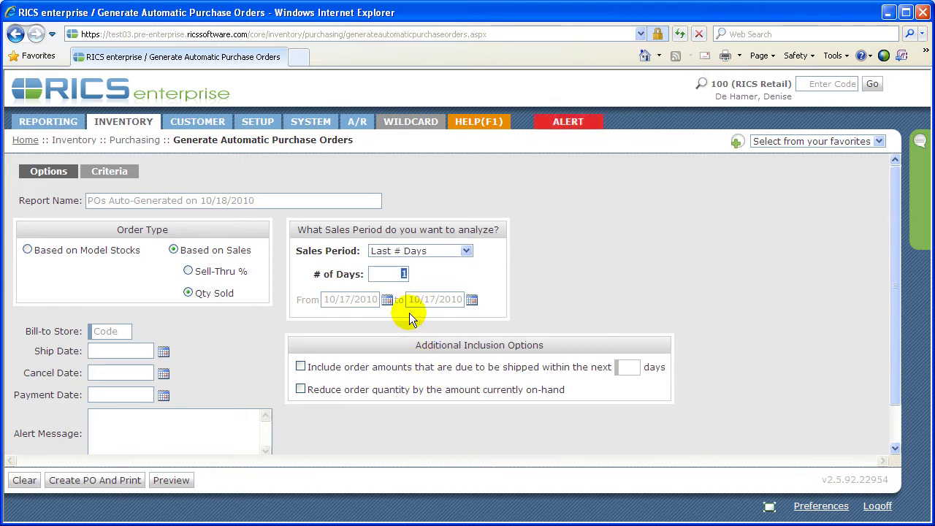
pyautogui.write('7')
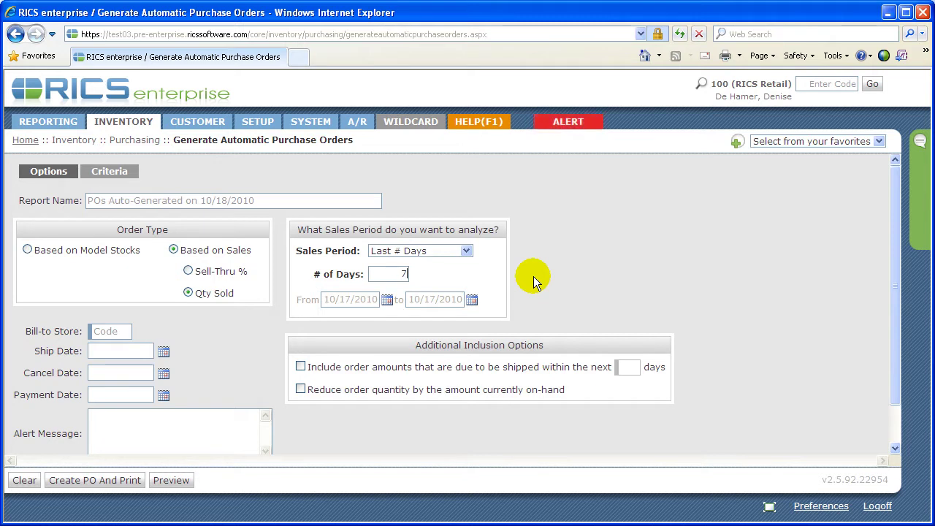
pyautogui.press('Tab')
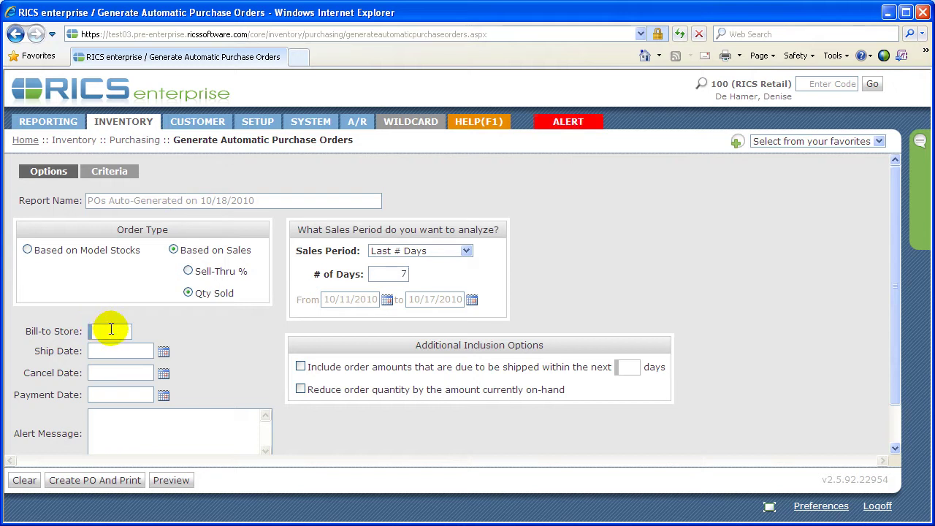
# Enter bill-to store 1, ship date 10/18/2010 and cancel date 11/18/2010, leaving the payment date and alert message blank.
pyautogui.write('1')
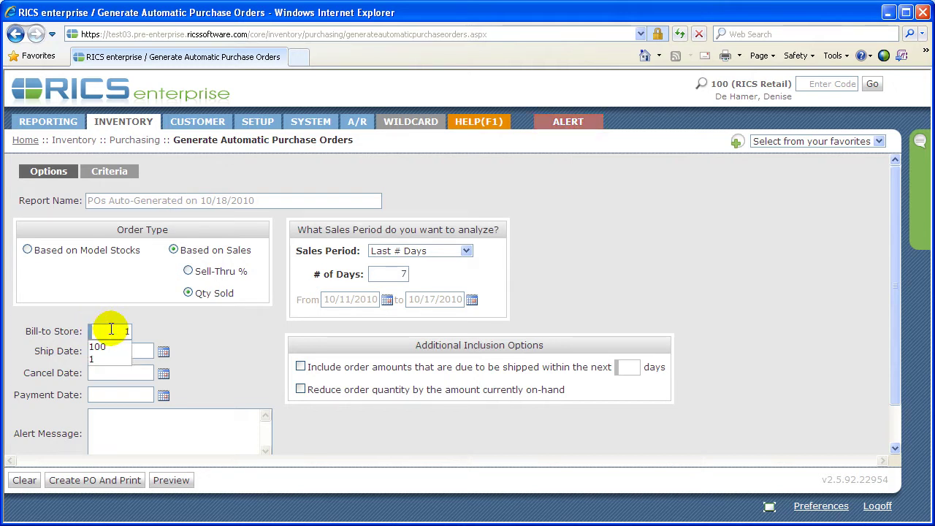
pyautogui.press('Tab')
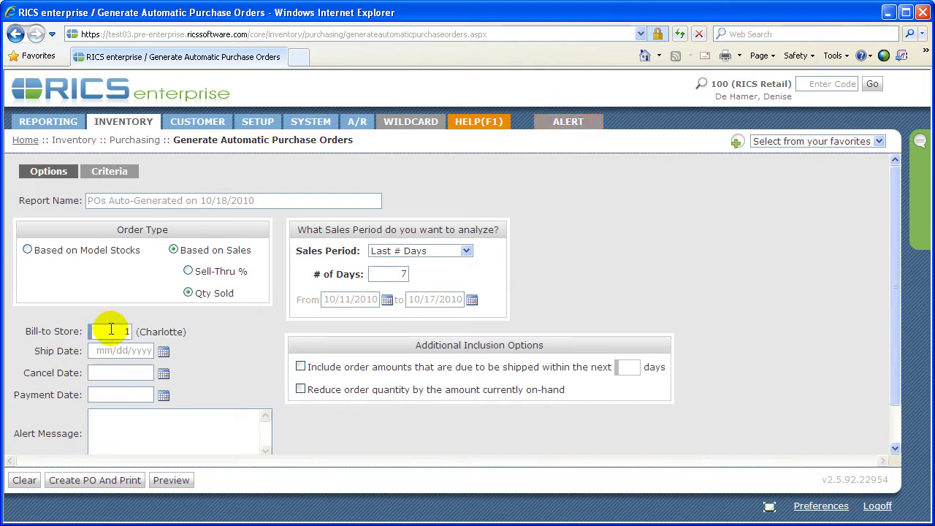
pyautogui.write('11/18/2010')
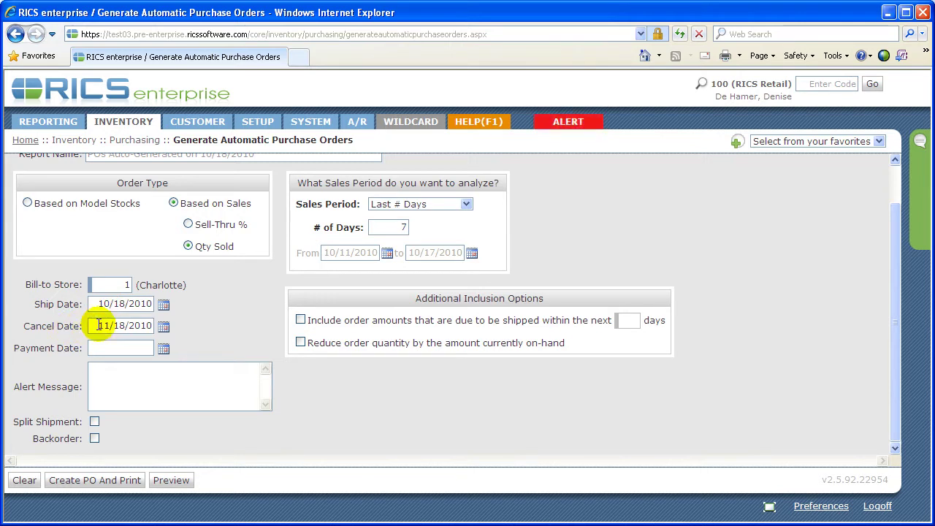
pyautogui.click(95, 346)
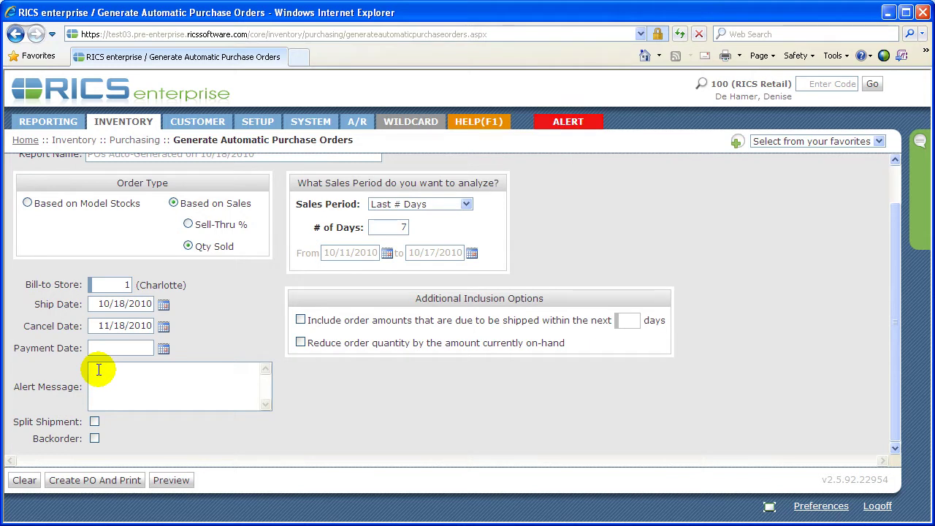
pyautogui.click(99, 369)
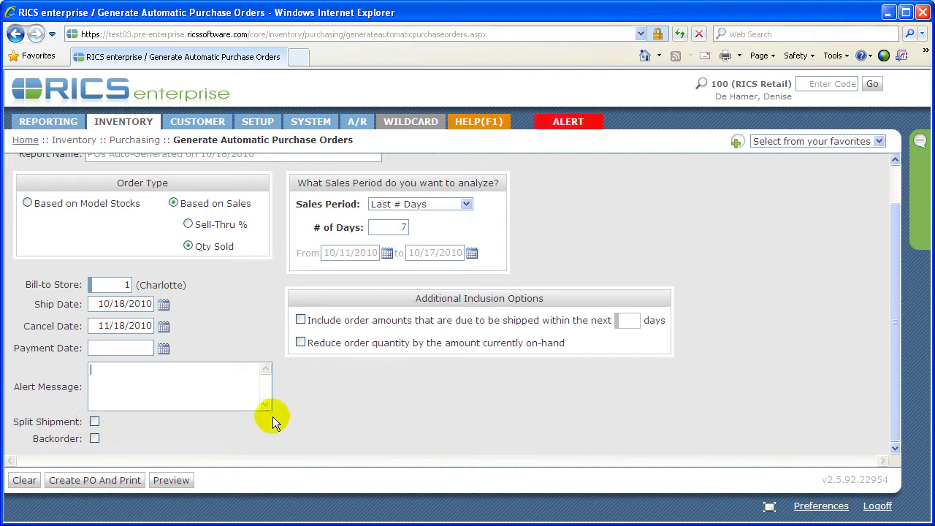
pyautogui.scroll(2, 272, 416)
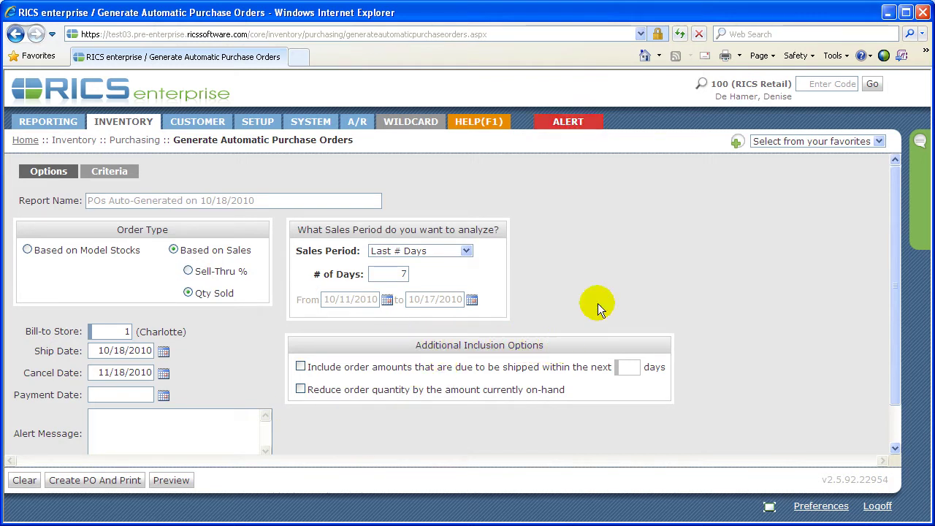
# Filter the purchase order criteria by supplier AMPH.
pyautogui.click(111, 173)
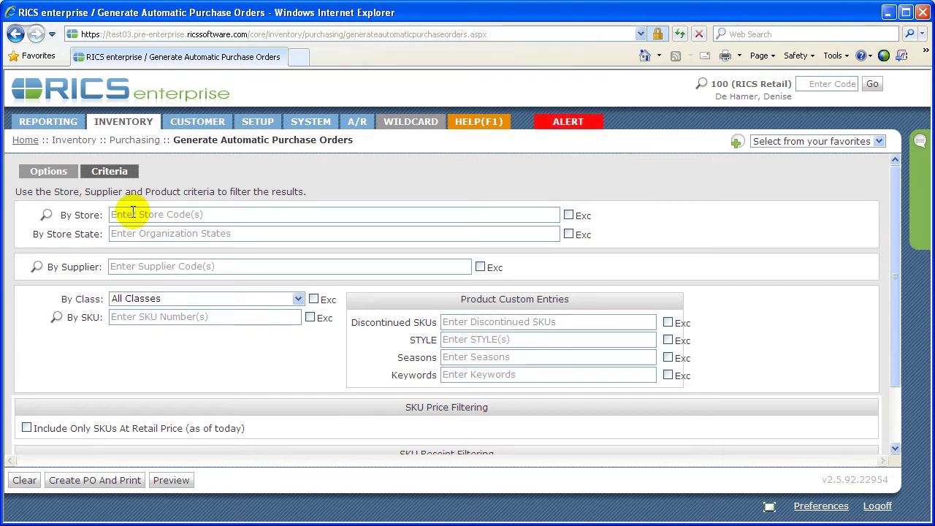
pyautogui.click(131, 266)
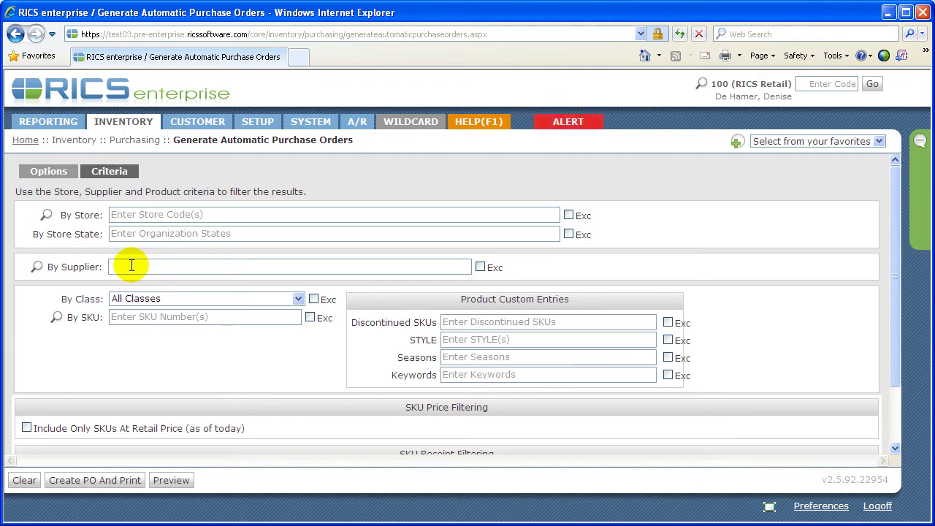
pyautogui.write('a')
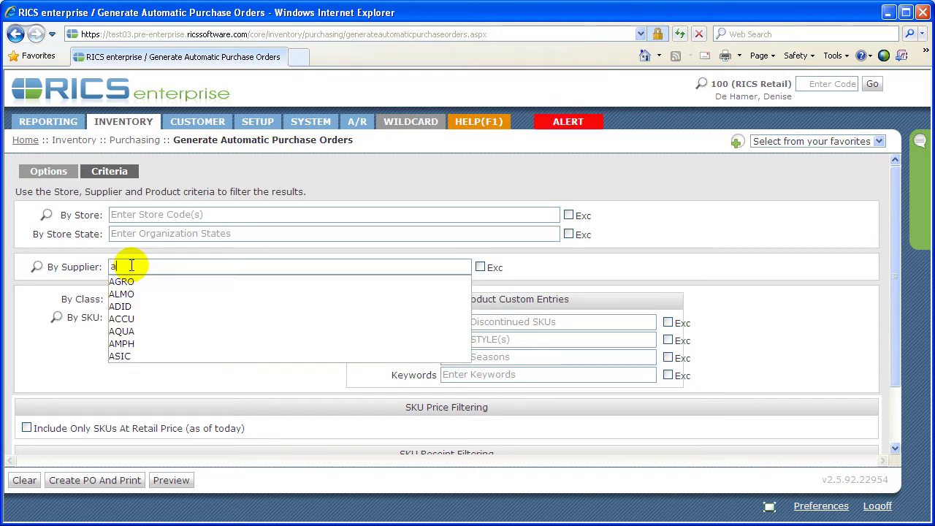
pyautogui.write('mp')
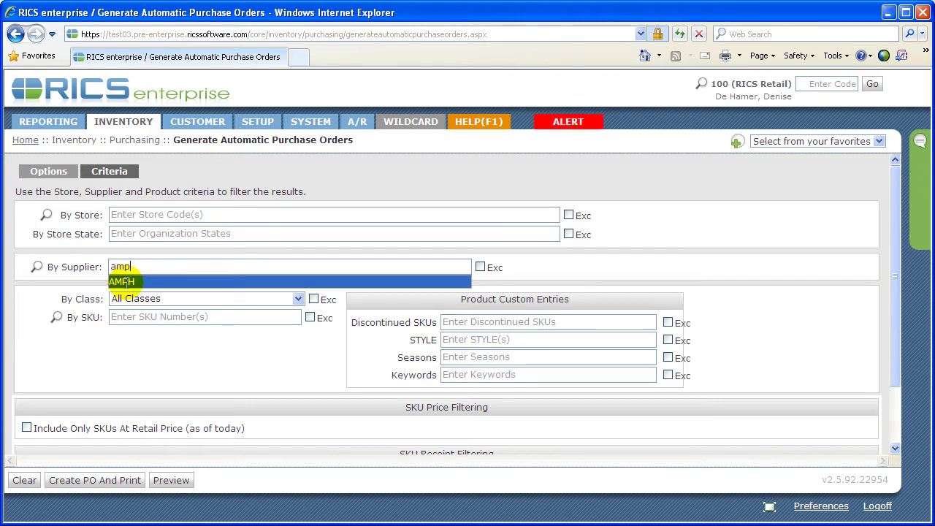
pyautogui.click(124, 282)
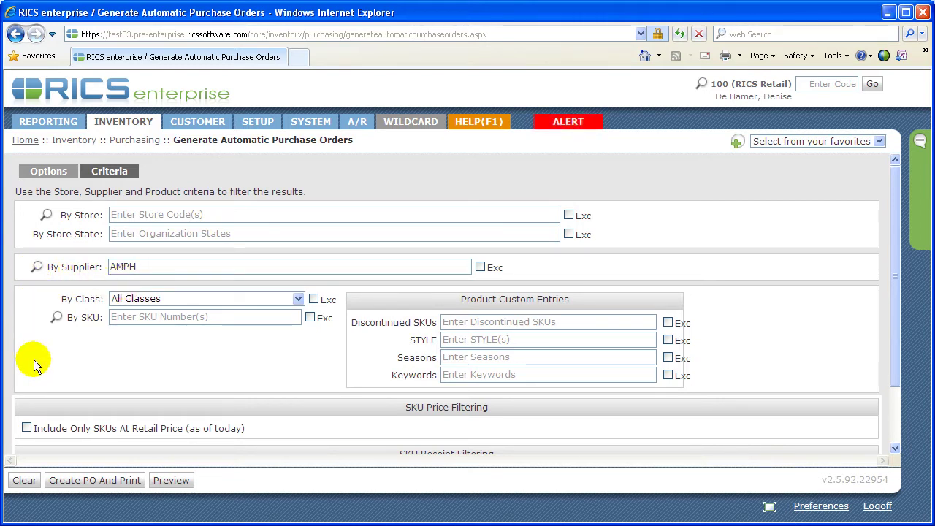
# Restrict the criteria to include only SKUs at retail price as of today.
pyautogui.scroll(-1, 34, 360)
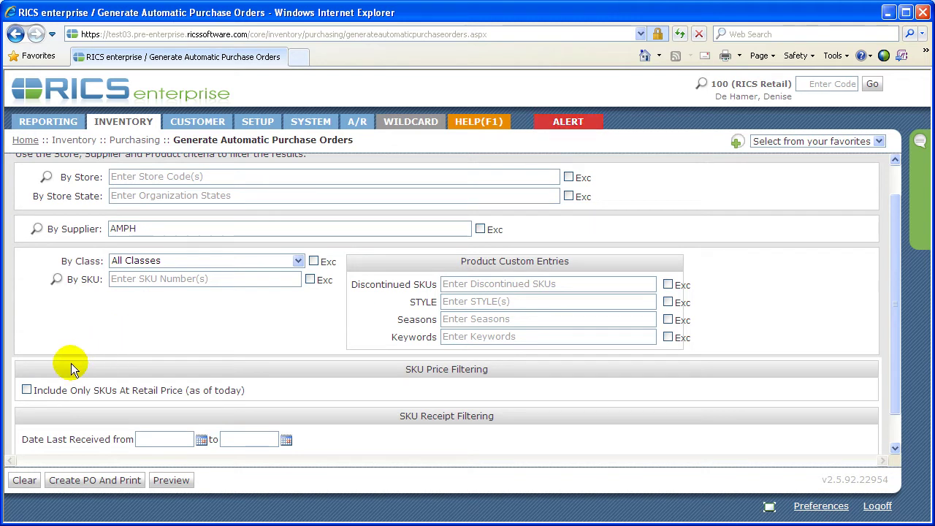
pyautogui.click(26, 391)
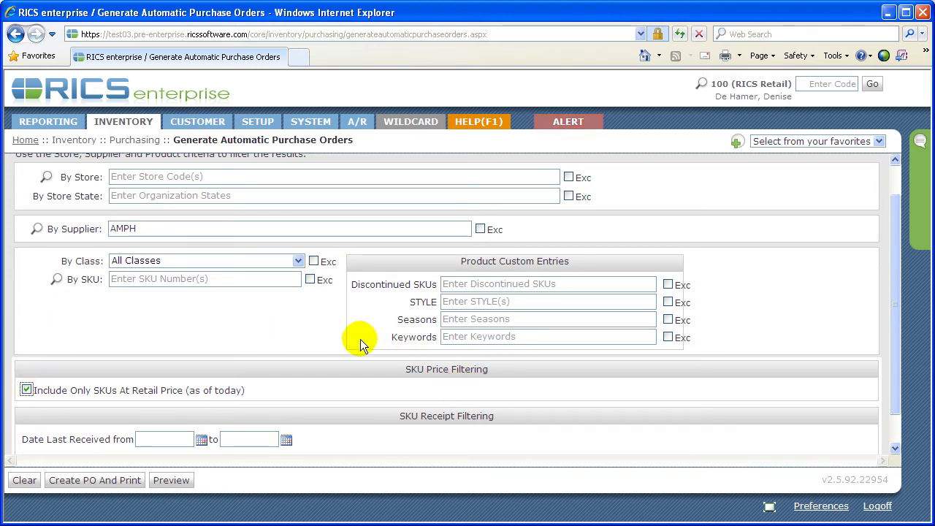
pyautogui.scroll(-1, 360, 339)
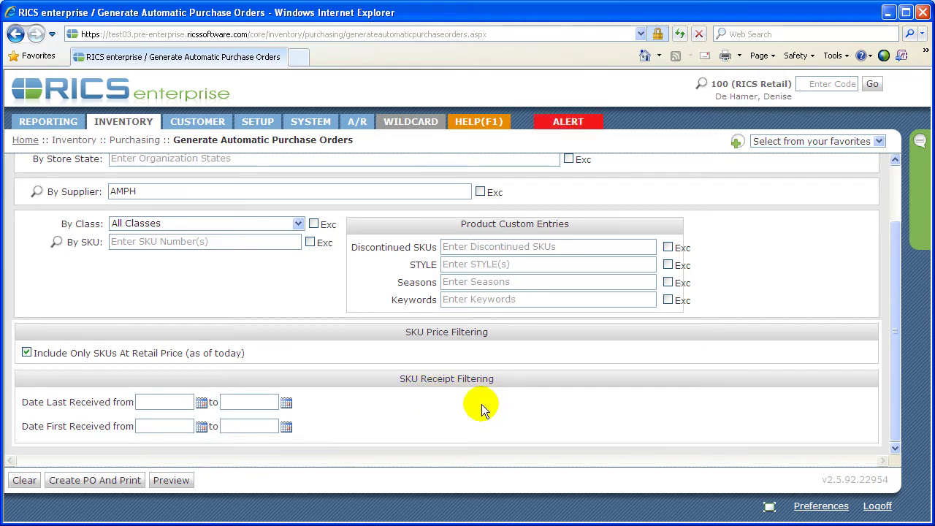
pyautogui.scroll(2, 481, 404)
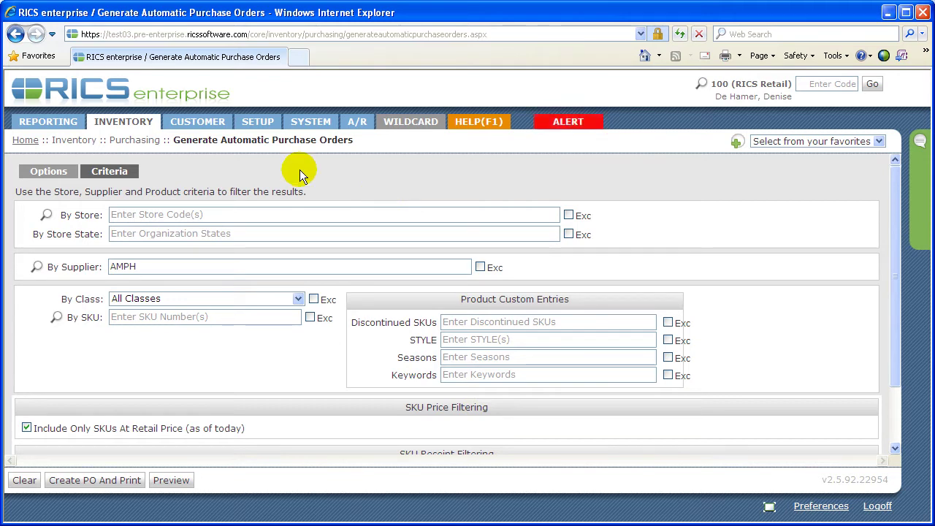
# Turn the option to reduce order quantity by the amount currently on-hand on and back off.
pyautogui.click(63, 179)
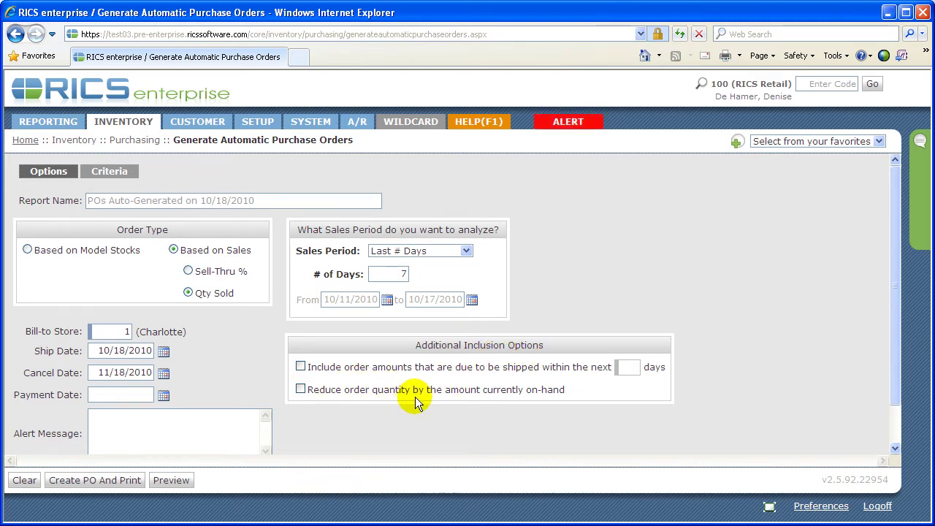
pyautogui.click(301, 394)
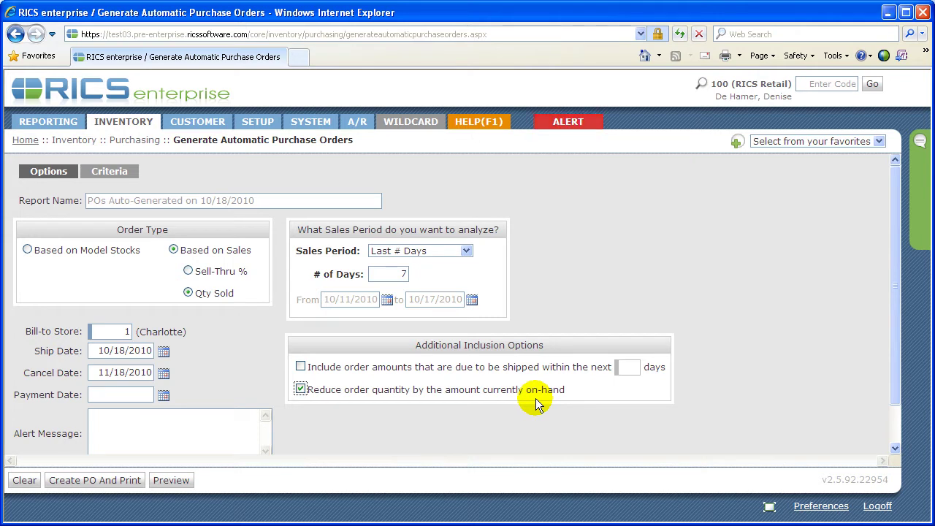
pyautogui.click(300, 390)
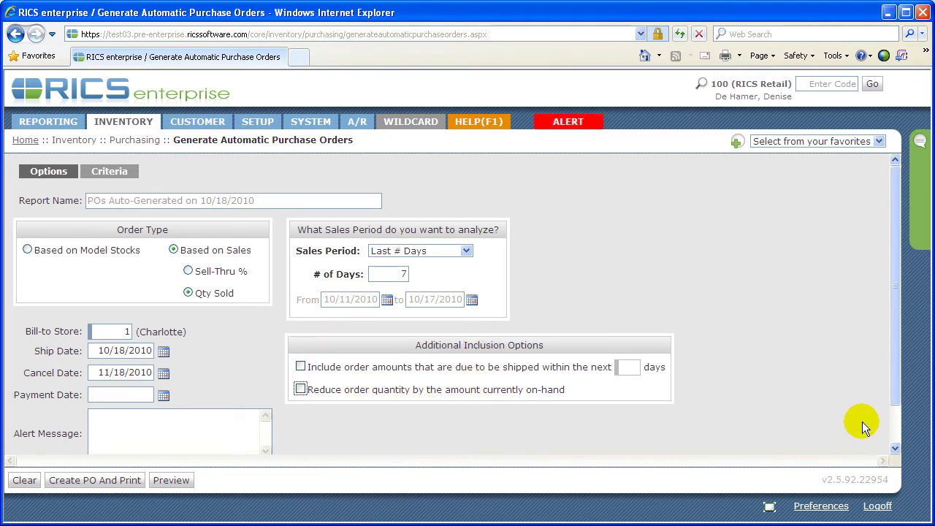
pyautogui.click(894, 450)
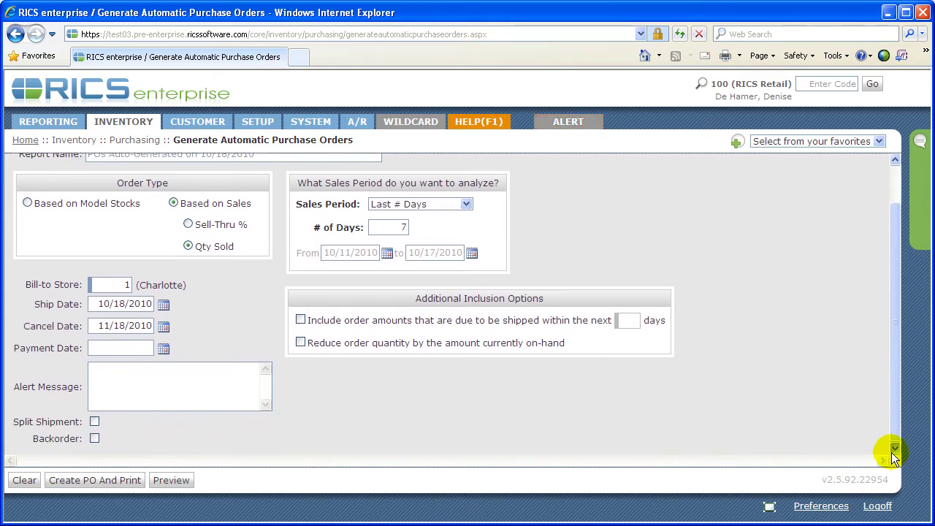
pyautogui.click(895, 180)
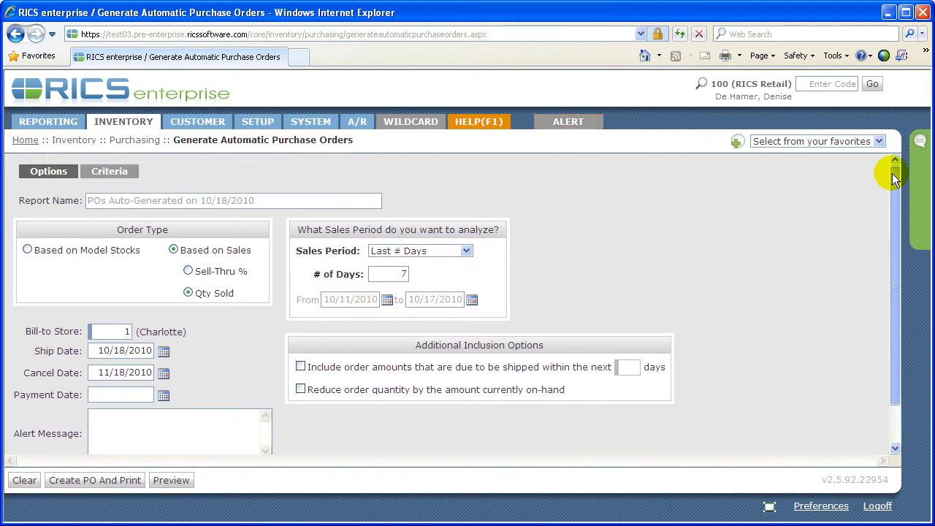
# Filter the purchase order criteria by store code 1.
pyautogui.click(130, 175)
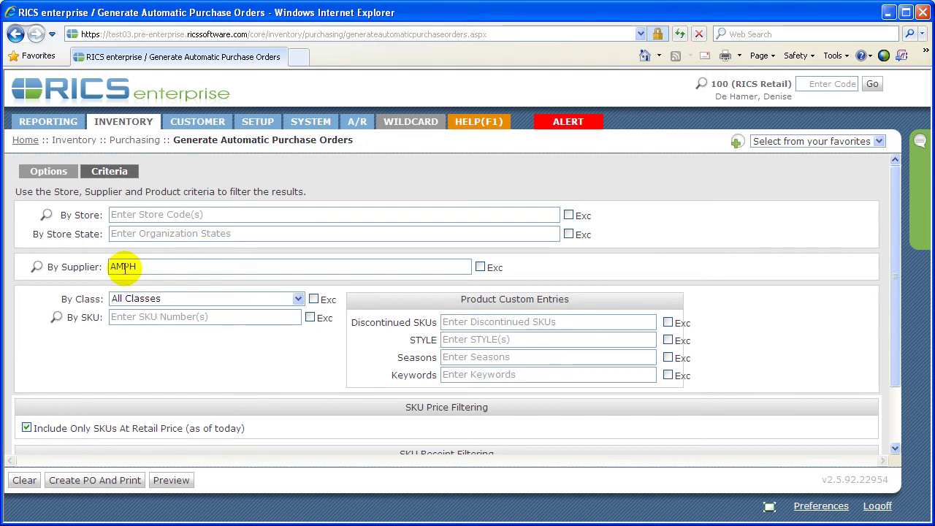
pyautogui.click(134, 212)
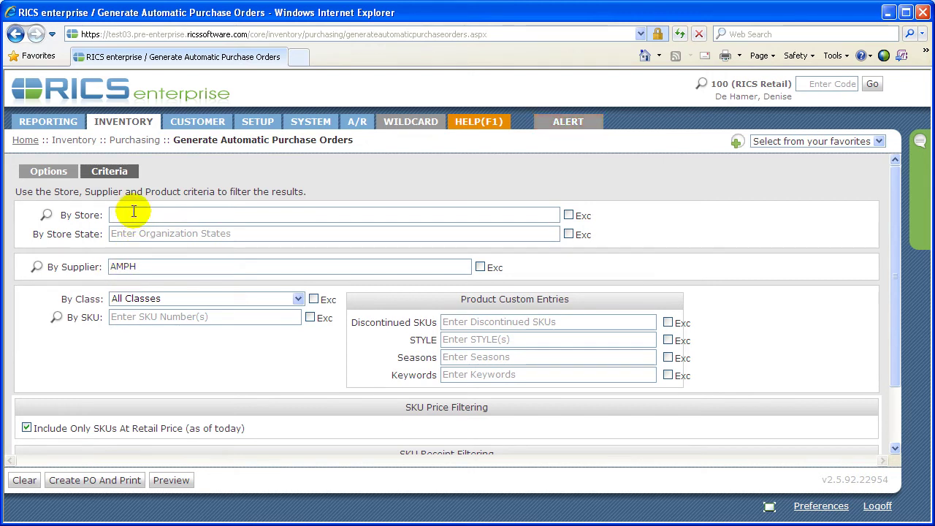
pyautogui.write('1')
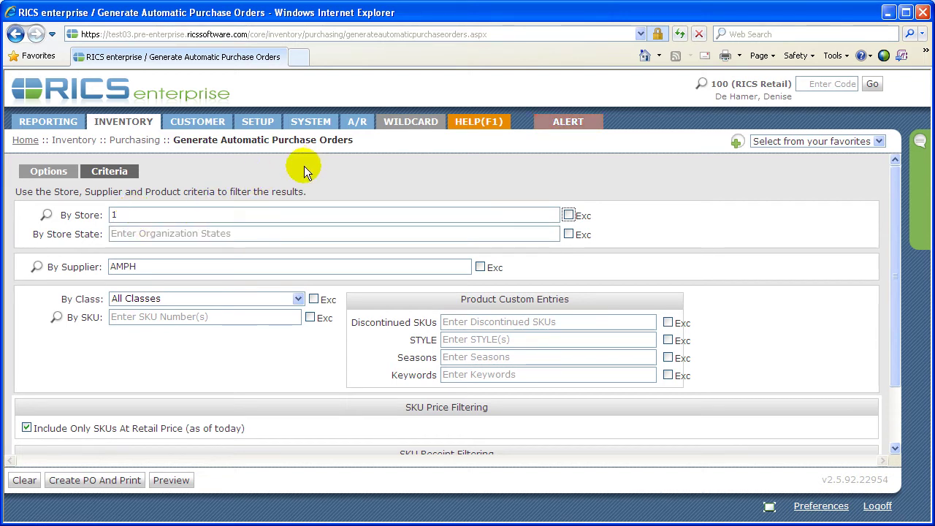
# Preview the purchase orders that would be created for the chosen criteria, and close the preview report.
pyautogui.click(895, 453)
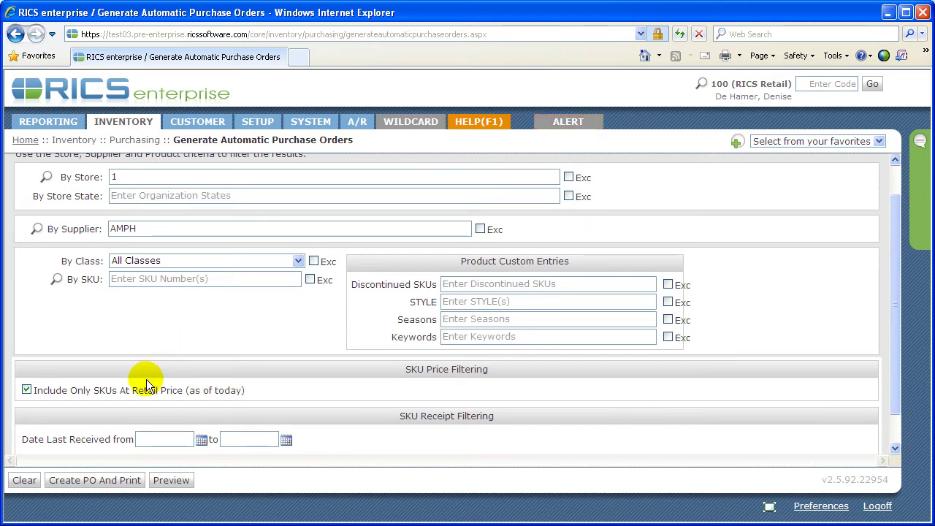
pyautogui.click(175, 485)
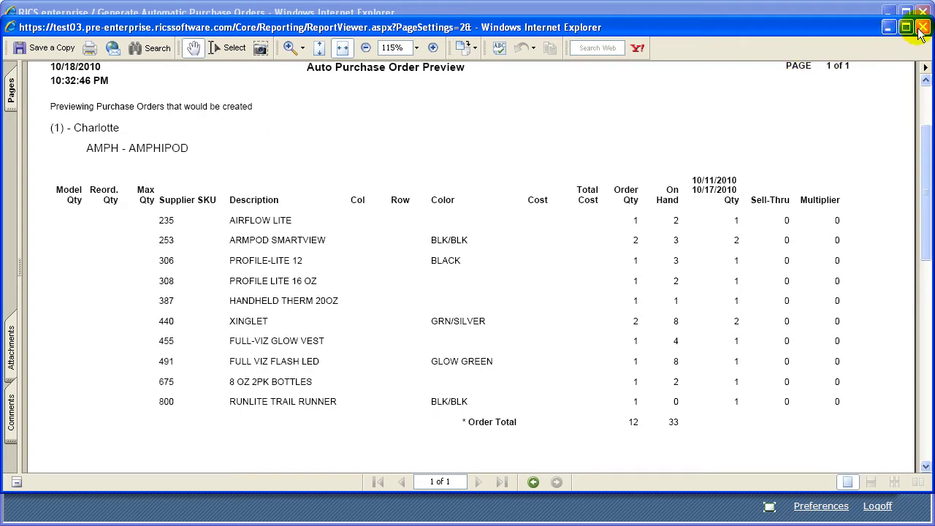
pyautogui.click(922, 28)
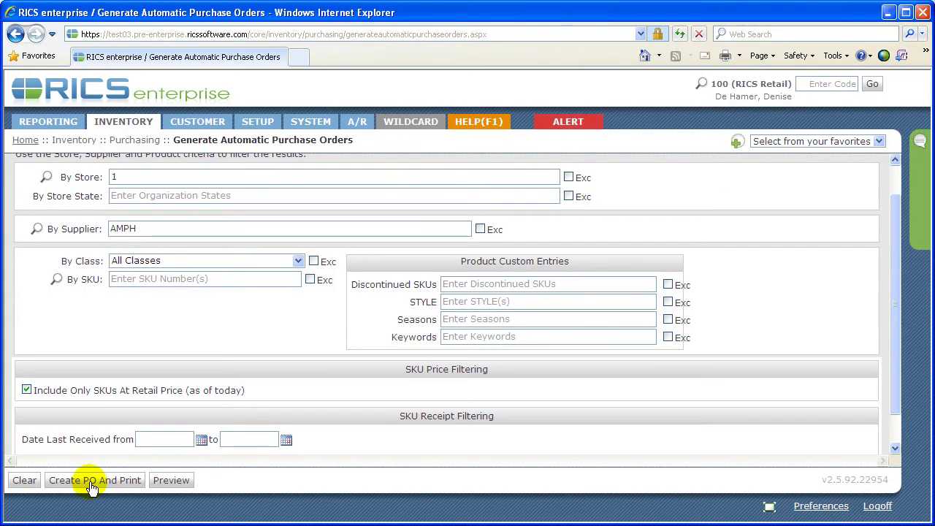
# Create and print the automatic purchase order, open the newest auto-generated PO report, review its ordered items, and close it.
pyautogui.click(91, 484)
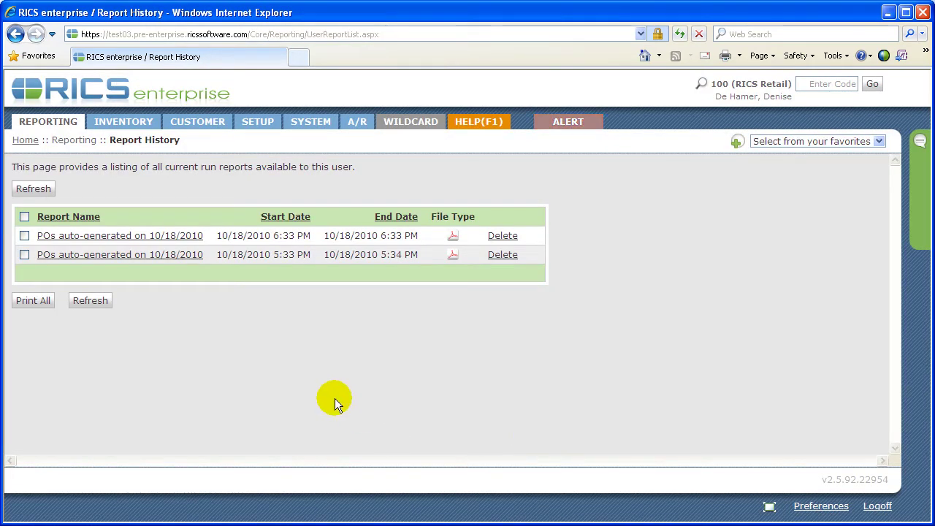
pyautogui.click(128, 239)
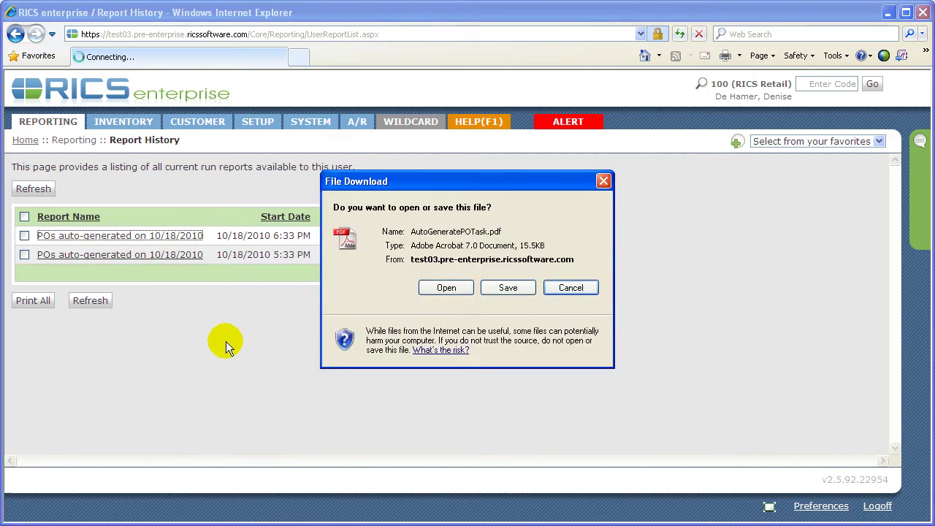
pyautogui.click(447, 288)
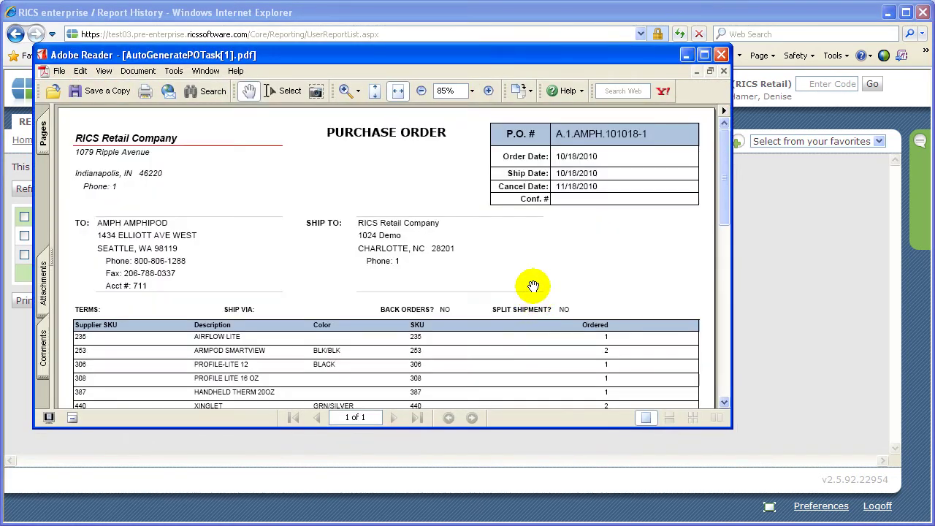
pyautogui.scroll(-3, 596, 230)
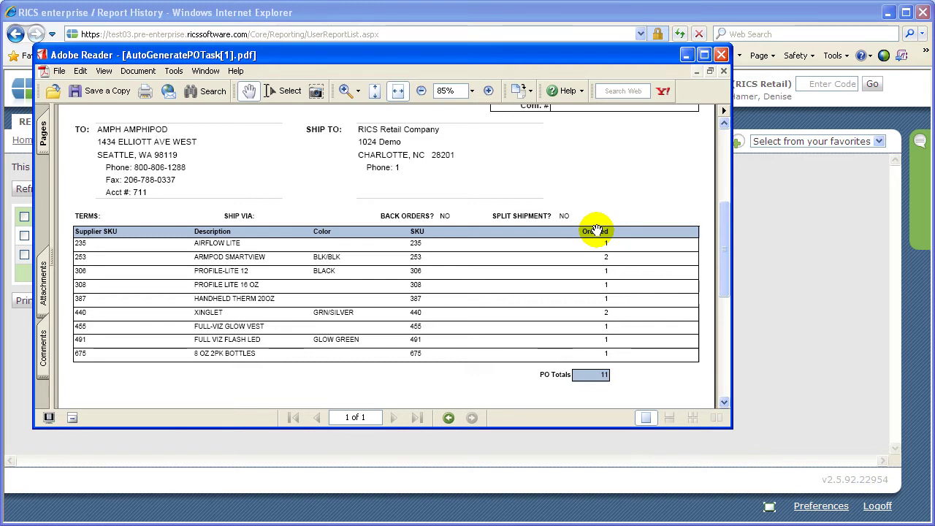
pyautogui.click(719, 56)
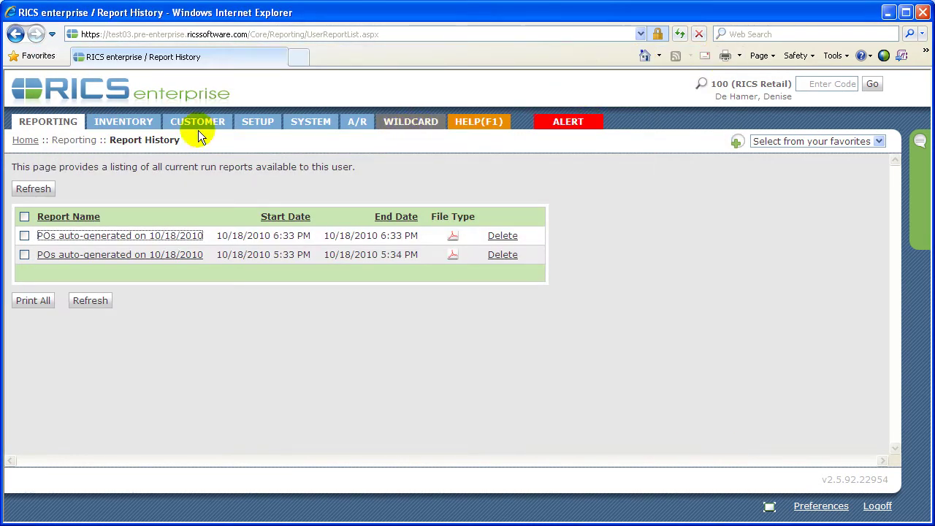
# Look up the open purchase orders under Change Purchase Order, sort them by order date, and select the AMPHIPOD order dated 10/18/2010.
pyautogui.click(114, 121)
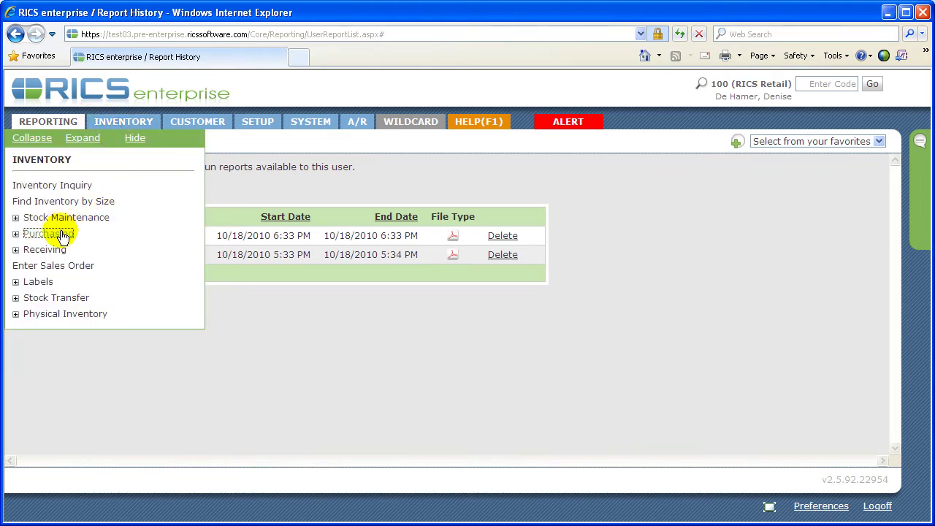
pyautogui.click(63, 235)
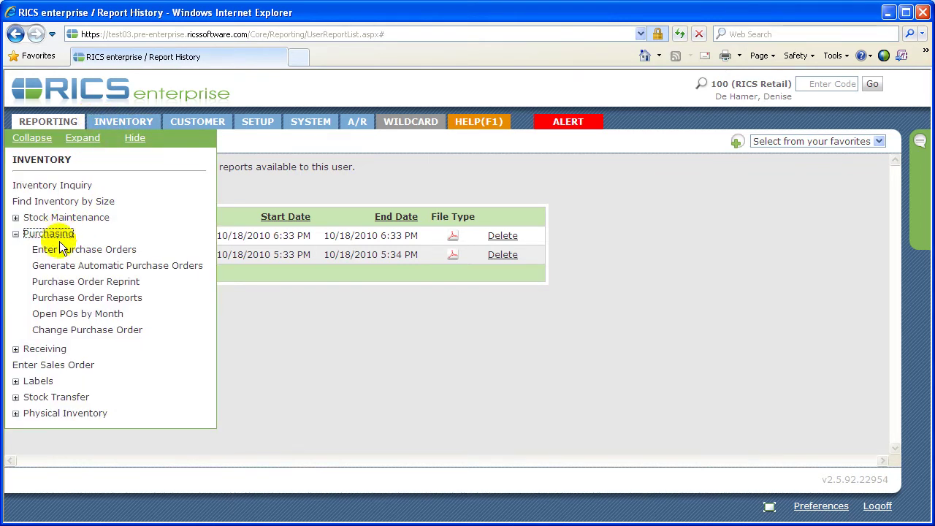
pyautogui.click(77, 332)
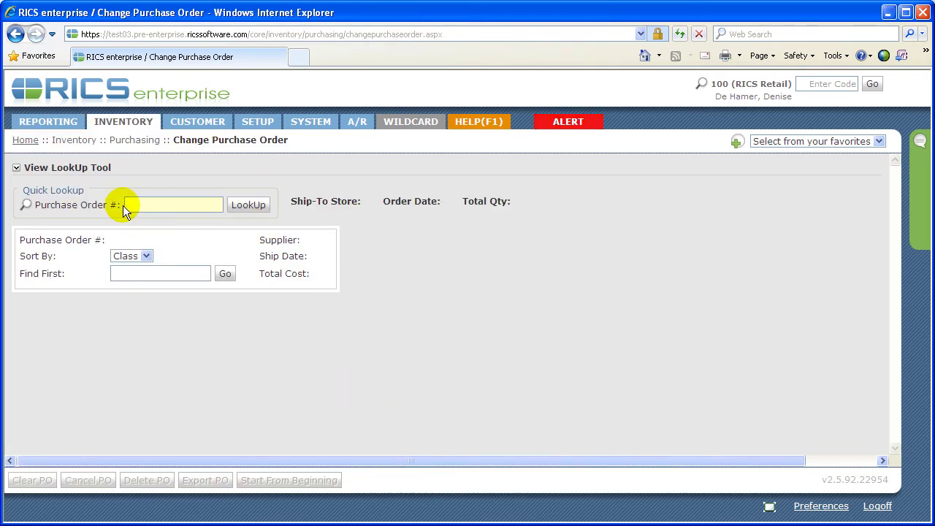
pyautogui.click(183, 204)
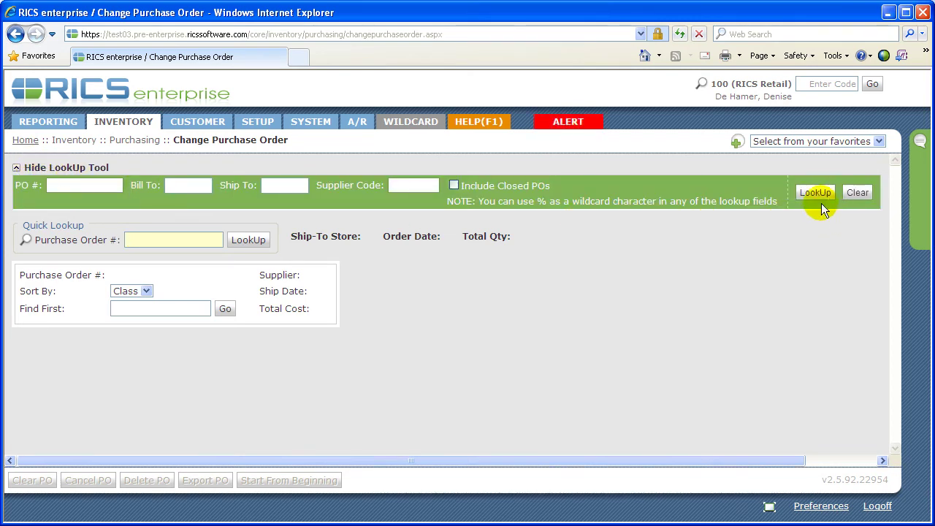
pyautogui.click(815, 194)
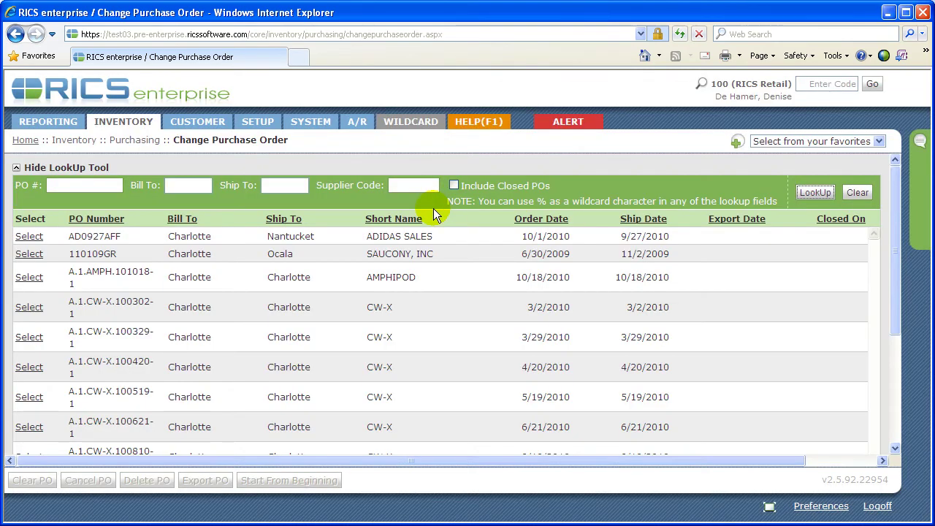
pyautogui.click(548, 220)
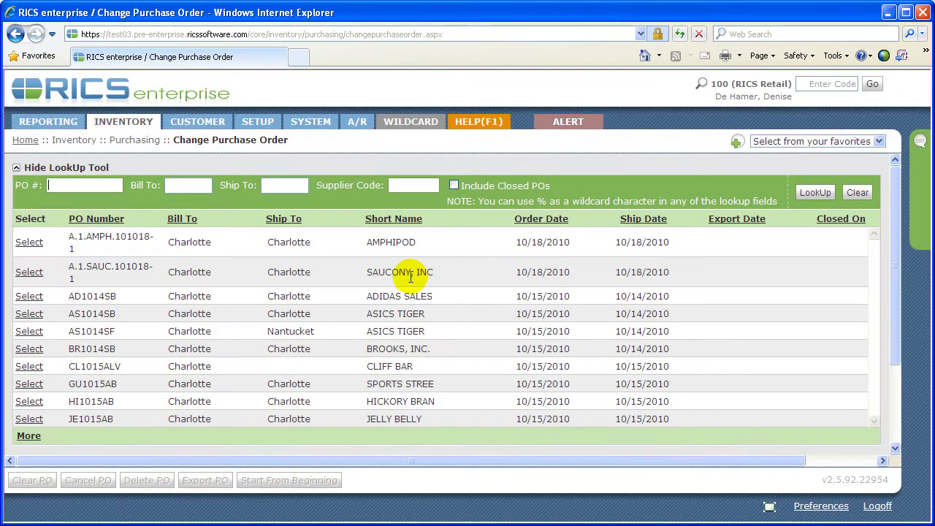
pyautogui.click(29, 242)
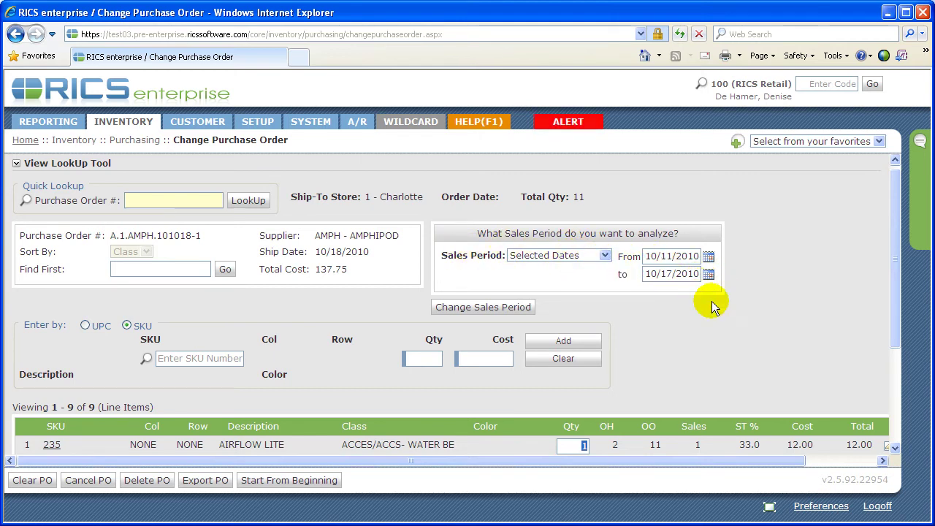
# Examine the AMPHIPOD order's line items, including quantity, on-hand, on-order, sales and sell-through columns, and the date range behind the sales figures.
pyautogui.click(894, 448)
pyautogui.click(893, 448)
pyautogui.click(893, 447)
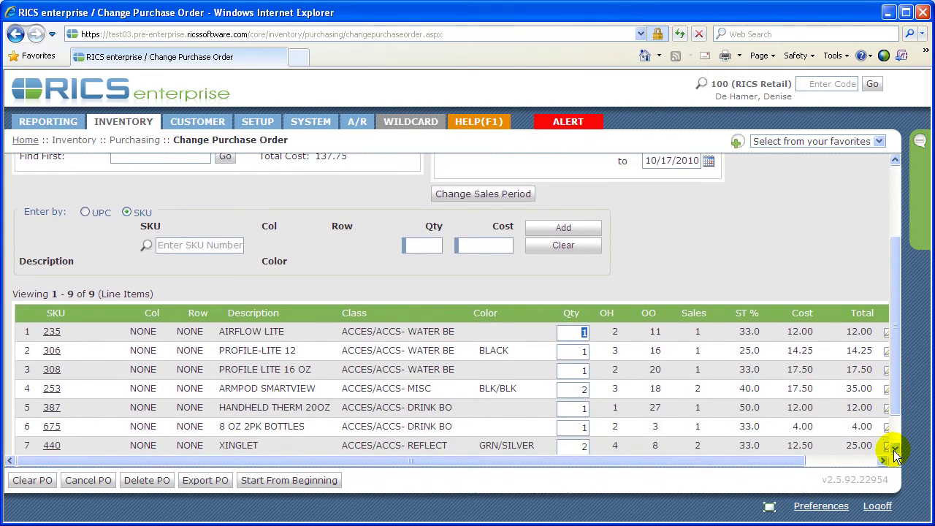
pyautogui.click(894, 448)
pyautogui.click(894, 448)
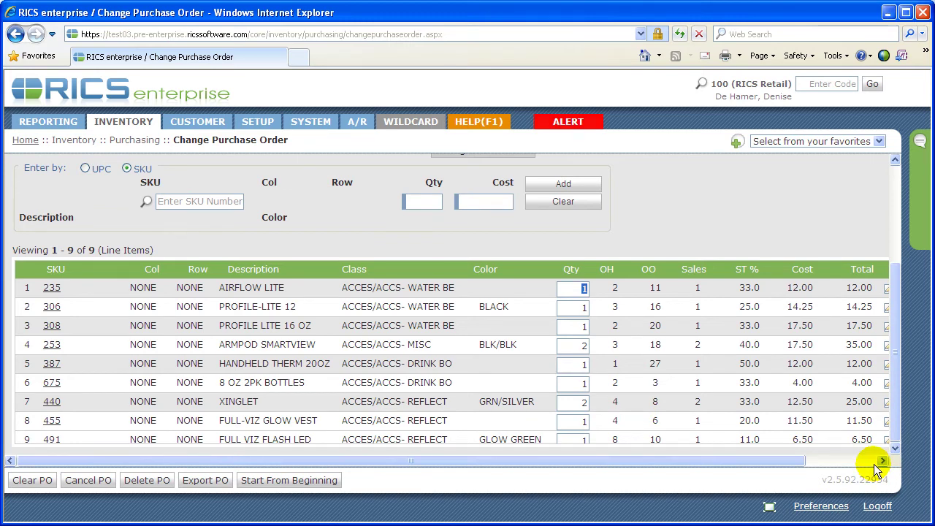
pyautogui.click(882, 462)
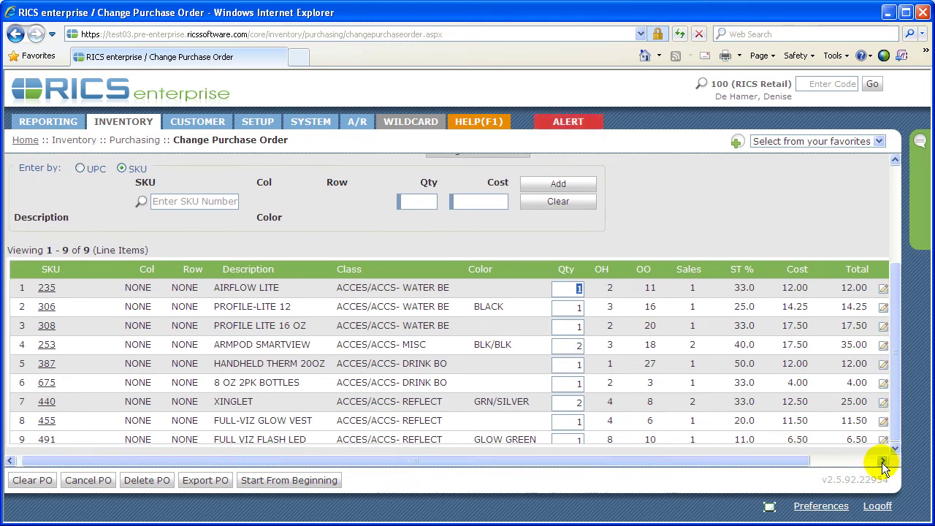
pyautogui.click(881, 462)
pyautogui.click(882, 463)
pyautogui.click(882, 462)
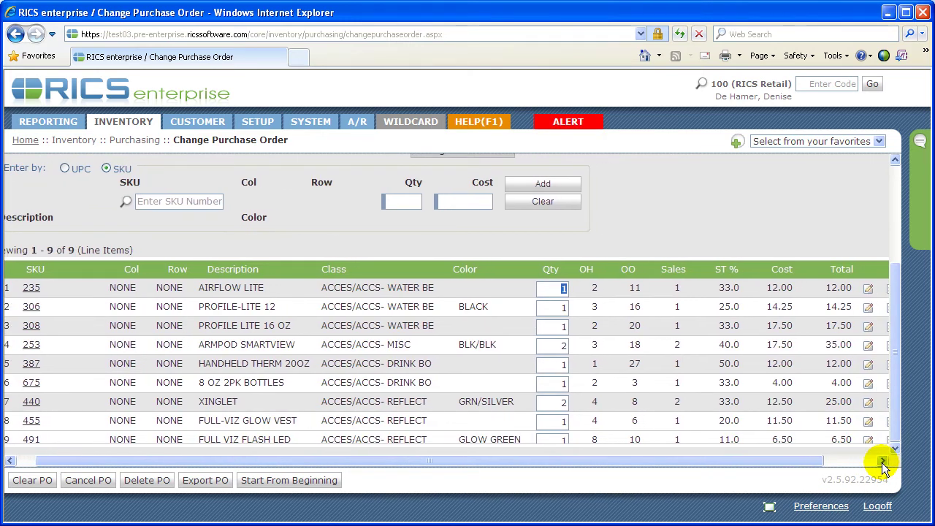
pyautogui.click(882, 462)
pyautogui.click(881, 462)
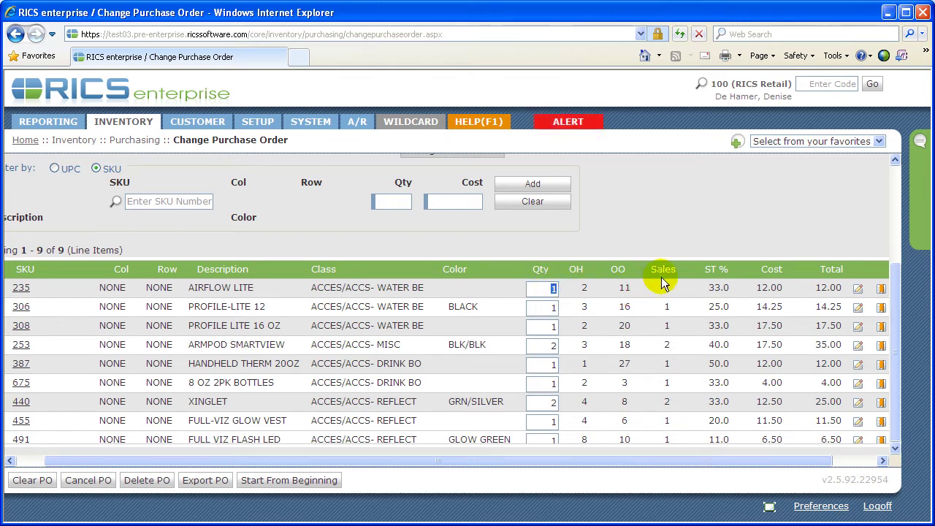
pyautogui.moveTo(663, 284)
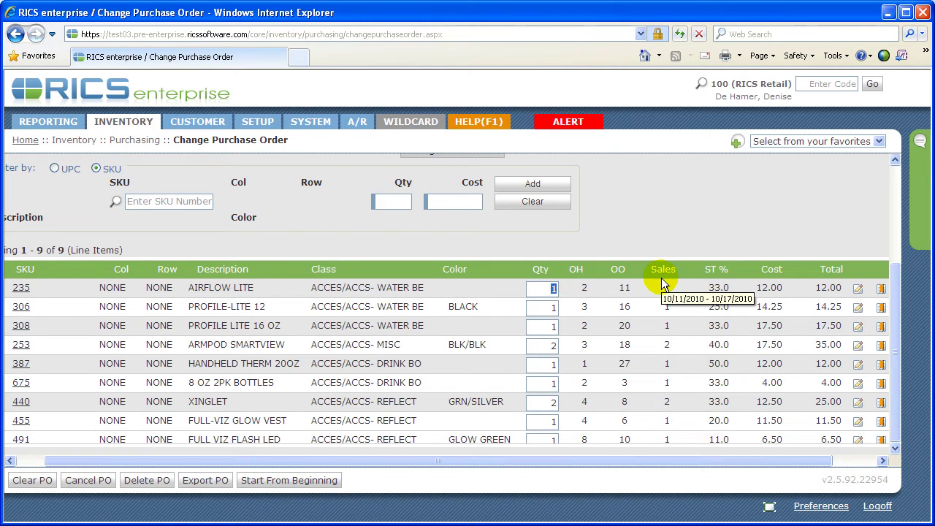
# Change the sales period analyzed for the AMPHIPOD purchase order to Month to Date.
pyautogui.click(895, 161)
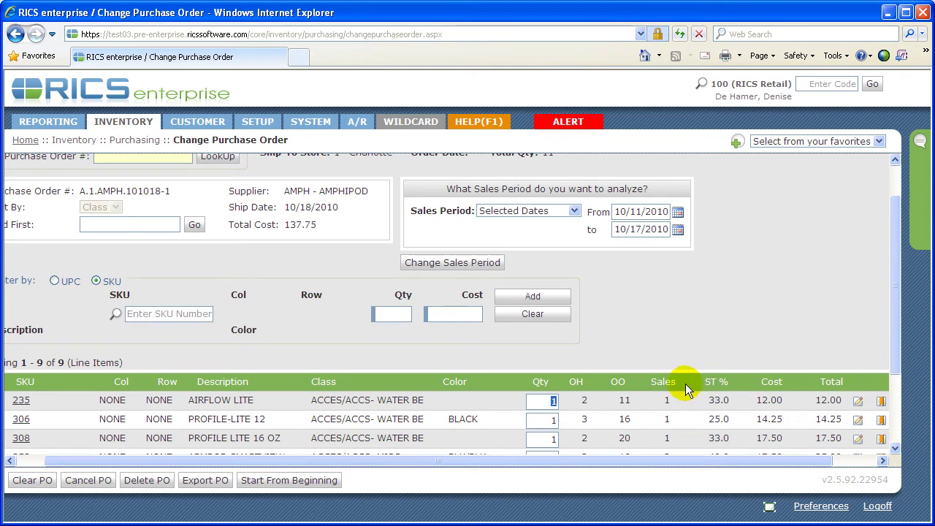
pyautogui.click(882, 461)
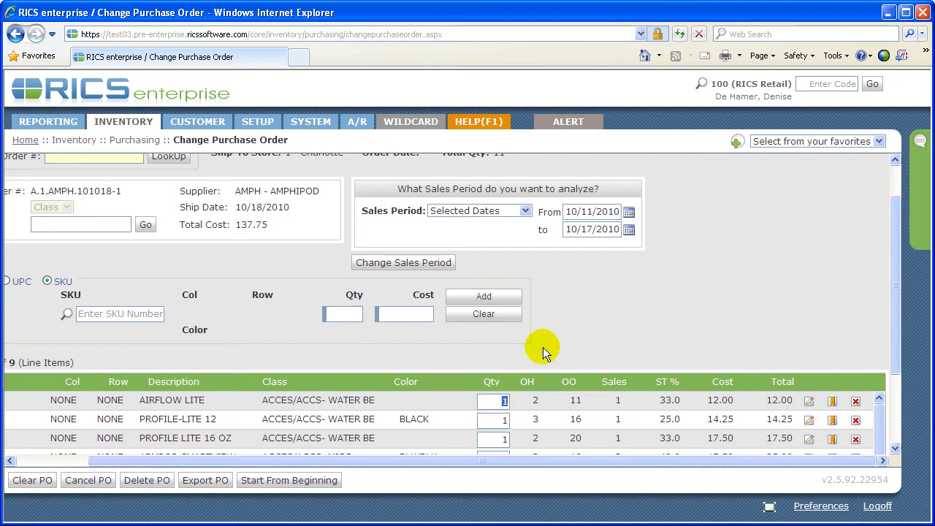
pyautogui.click(525, 211)
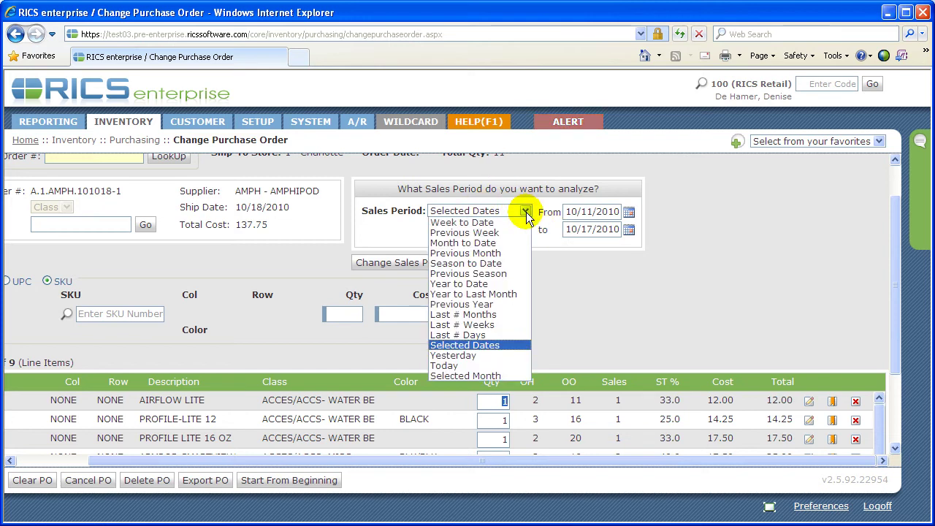
pyautogui.click(517, 248)
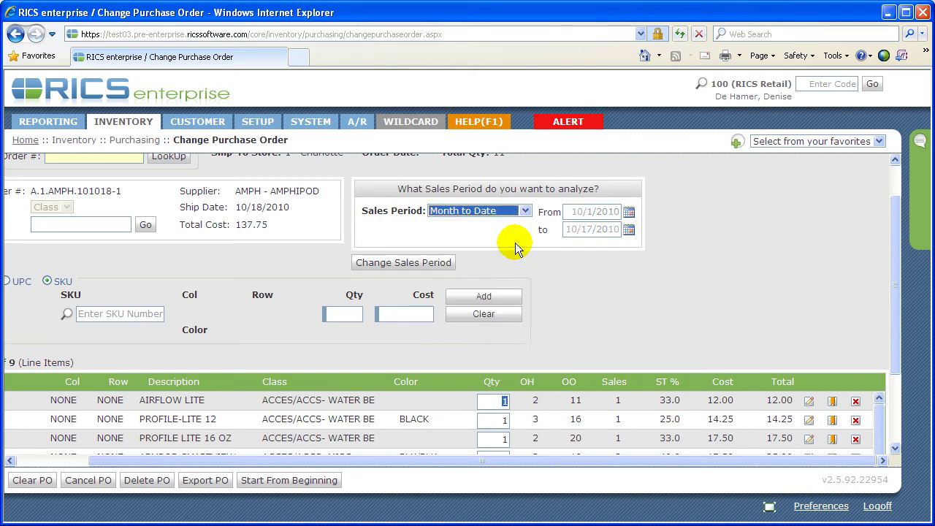
pyautogui.click(414, 264)
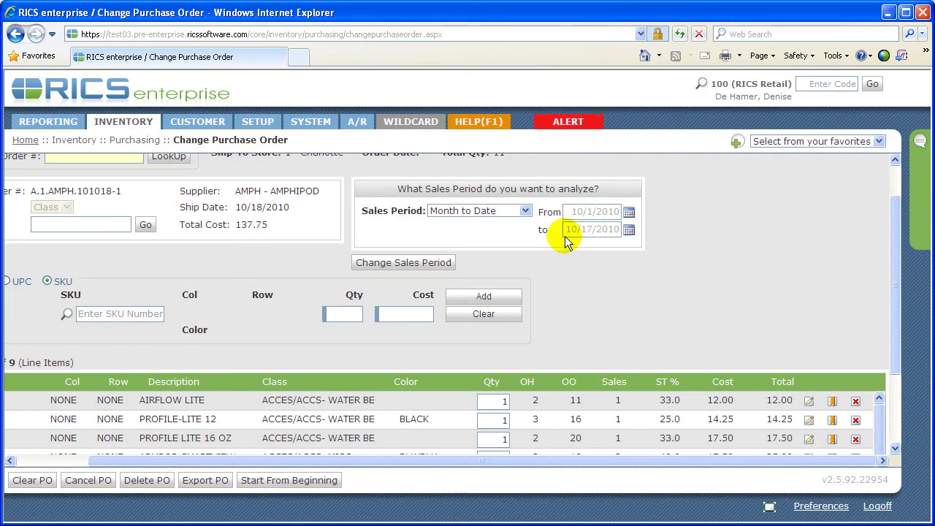
# Change the sales period analyzed for the AMPHIPOD purchase order to Year to Date.
pyautogui.click(525, 213)
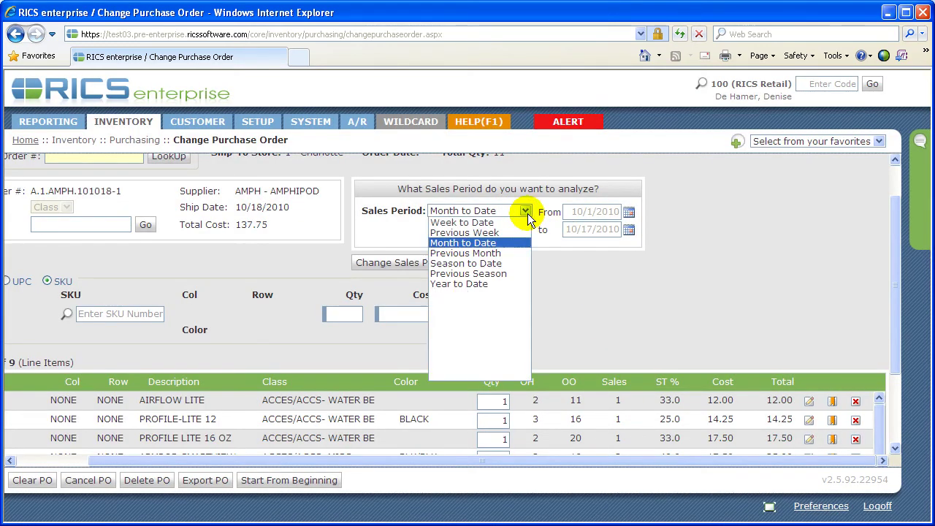
pyautogui.click(505, 284)
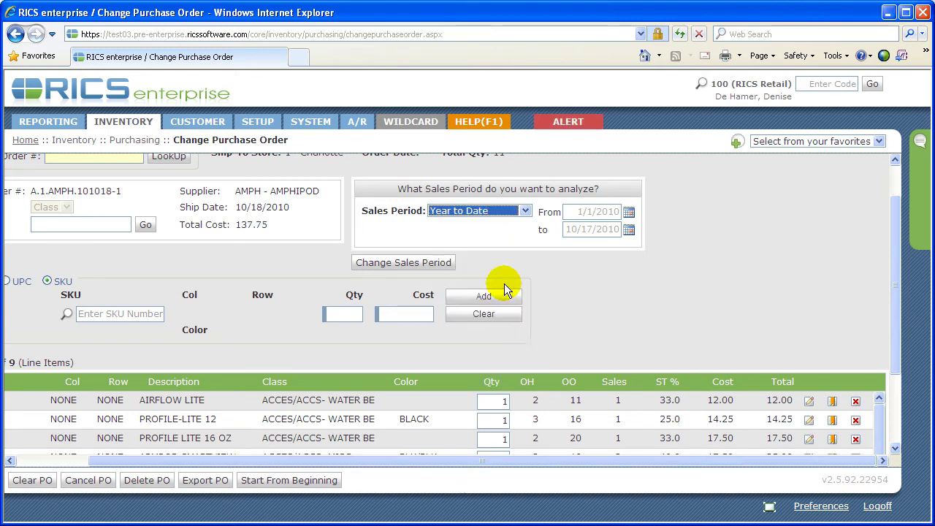
pyautogui.click(442, 268)
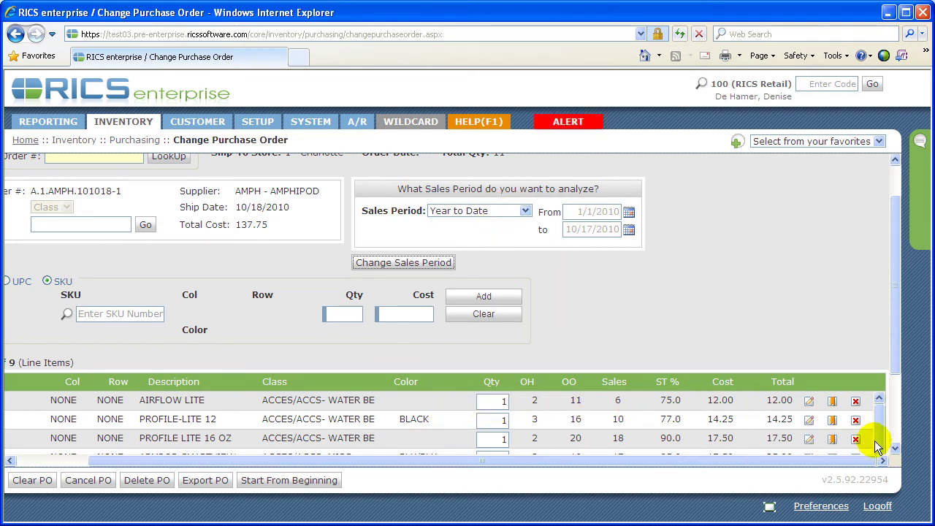
# Review the line items' year-to-date sales, and select the order quantities of PROFILE-LITE 12 and AIRFLOW LITE in turn.
pyautogui.scroll(-3, 876, 445)
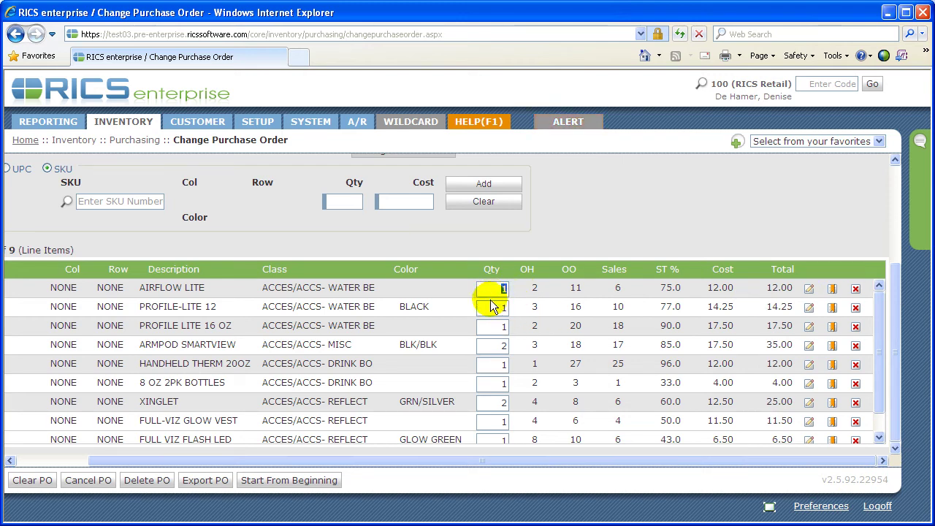
pyautogui.click(503, 308)
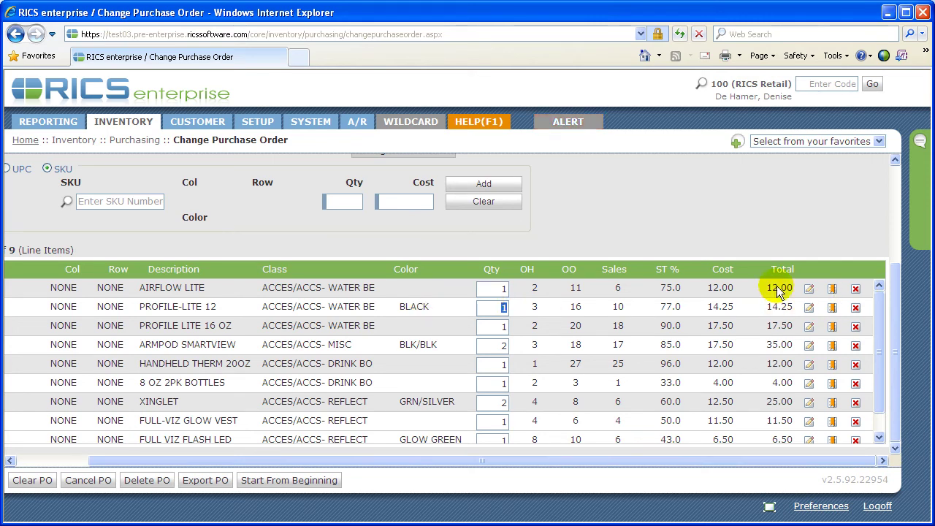
pyautogui.click(502, 289)
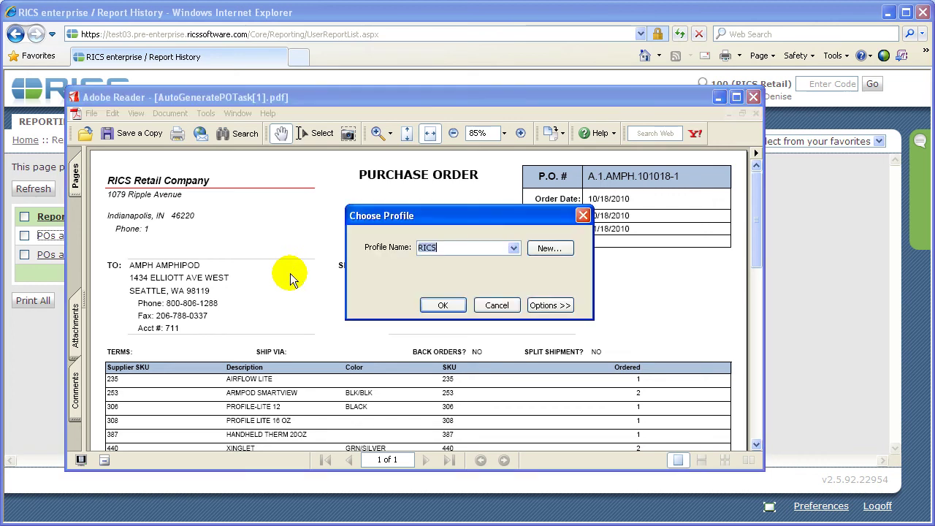
# Accept the RICS profile in the profile prompt for the purchase order PDF.
pyautogui.press('Return')
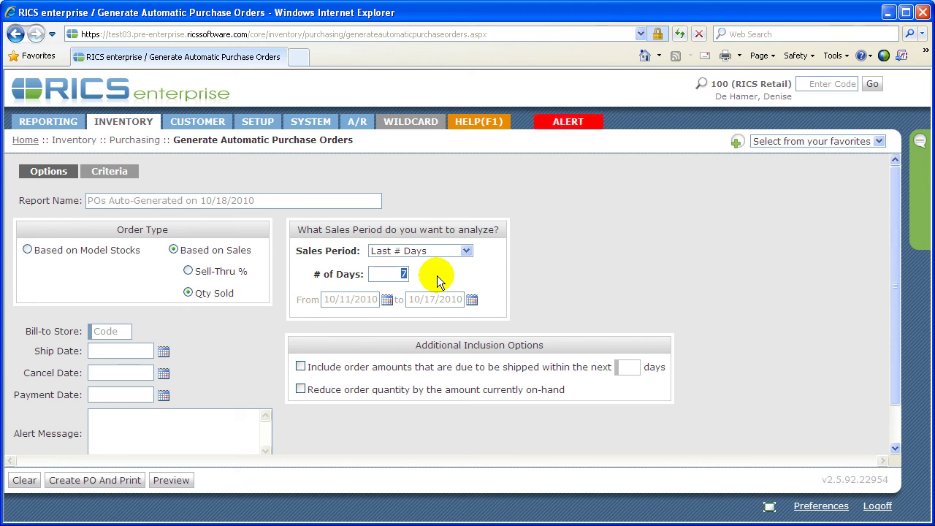
# Leave the Generate Automatic Purchase Orders page and return to the home page.
pyautogui.click(27, 141)
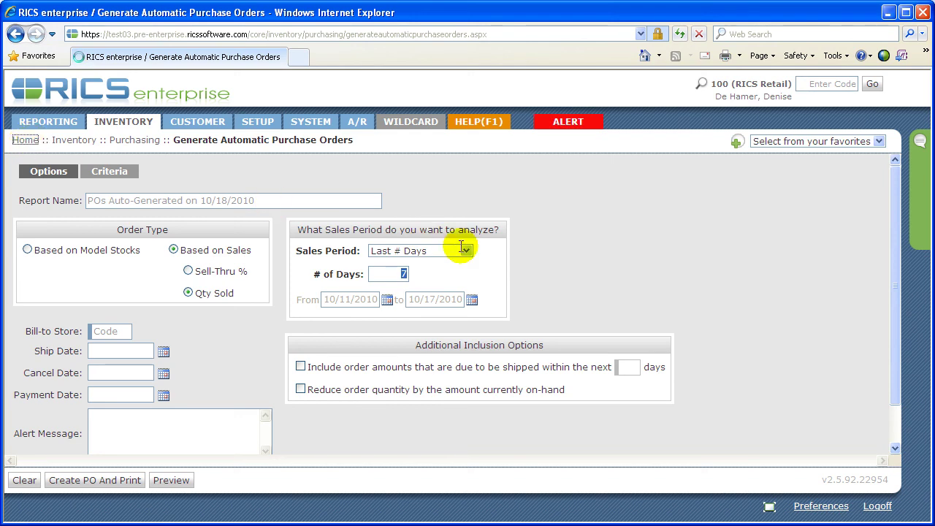